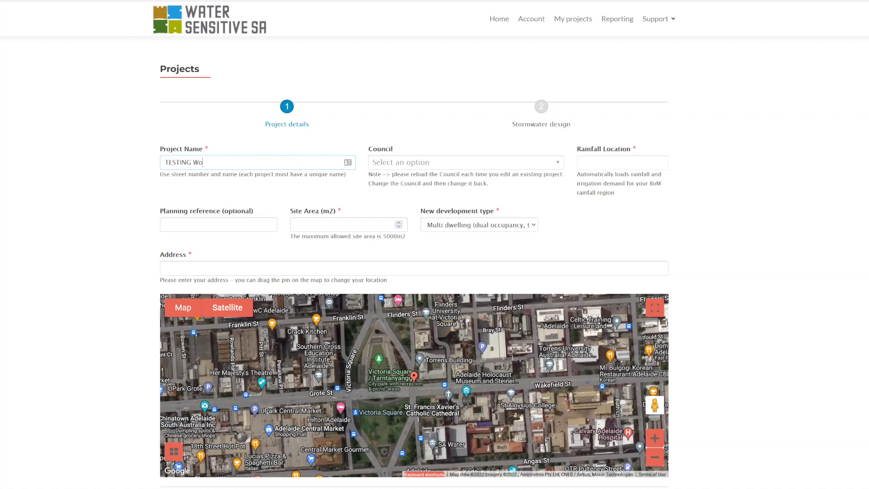
# - Name the project TESTING Workshop and select City of Marion as its council
pyautogui.write('rkshop')
pyautogui.press('Tab')
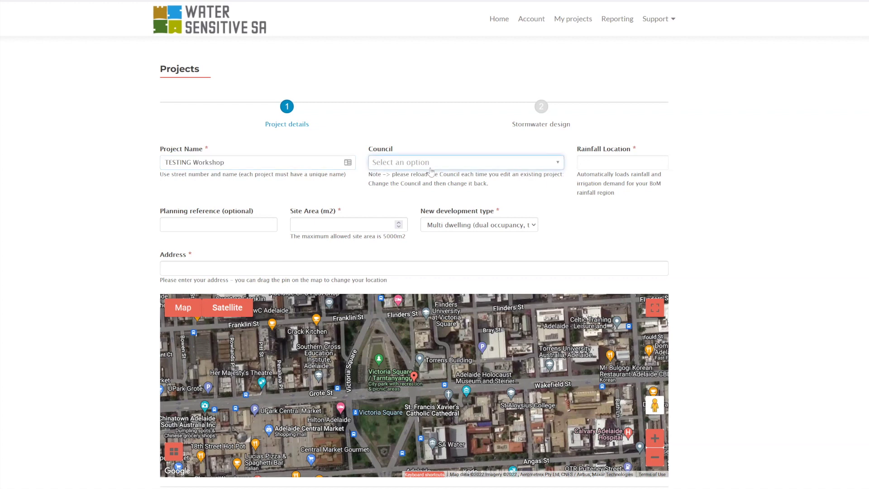
pyautogui.press('Return')
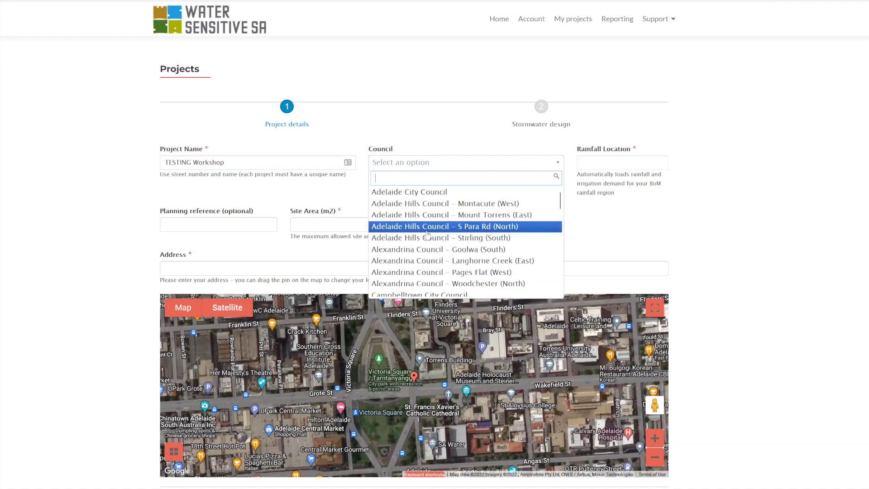
pyautogui.write('mario')
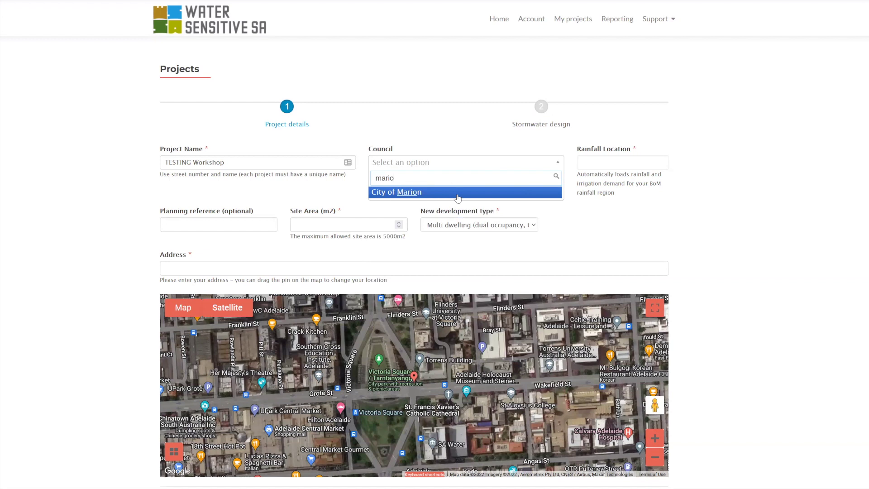
pyautogui.click(459, 195)
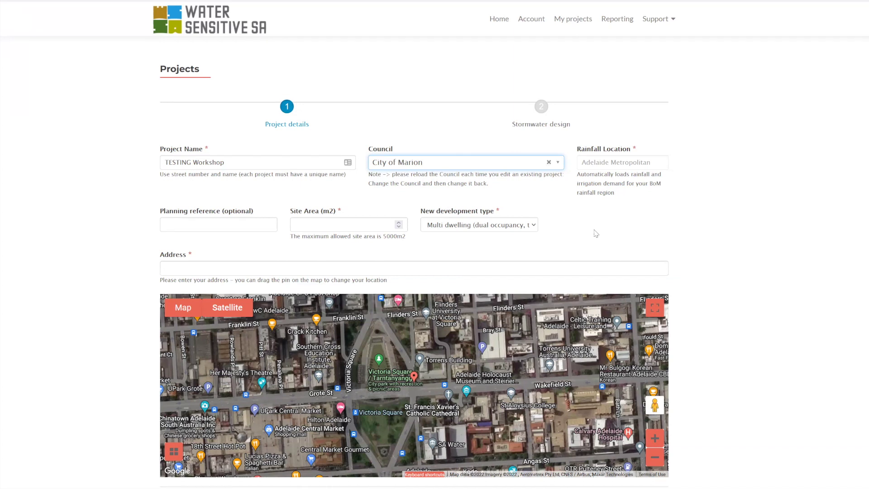
# - Locate the project address in Marion SA, Australia, and move the map pin onto a house south of Nixon St
pyautogui.click(253, 267)
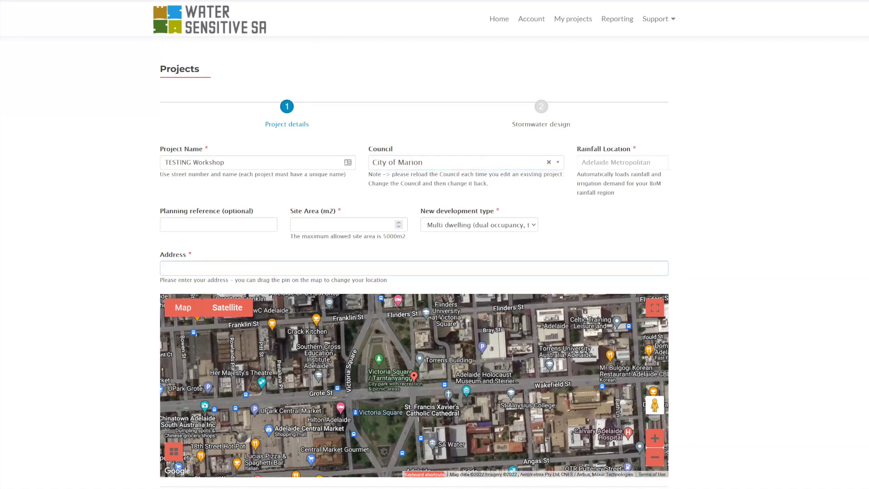
pyautogui.write('marion')
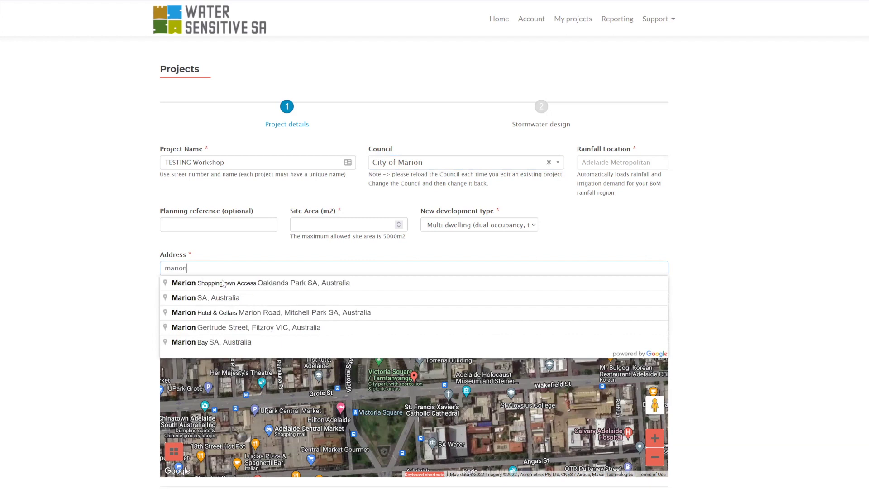
pyautogui.click(209, 300)
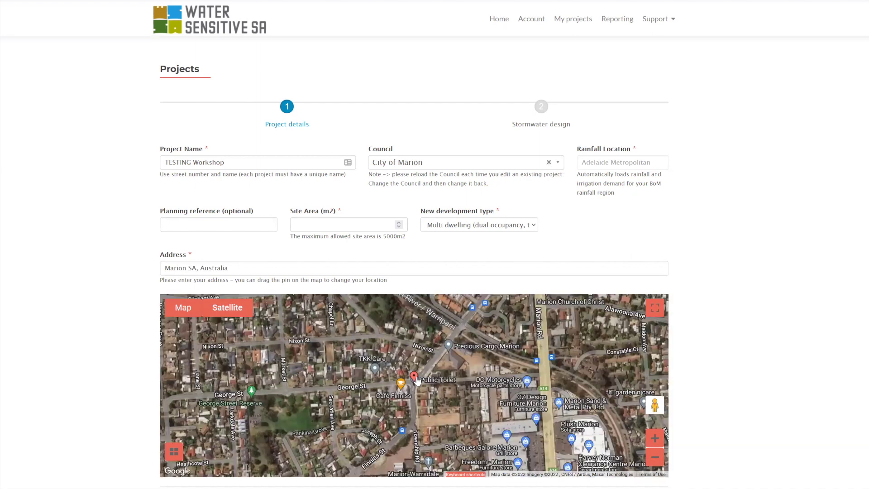
pyautogui.moveTo(413, 377); pyautogui.dragTo(388, 339)
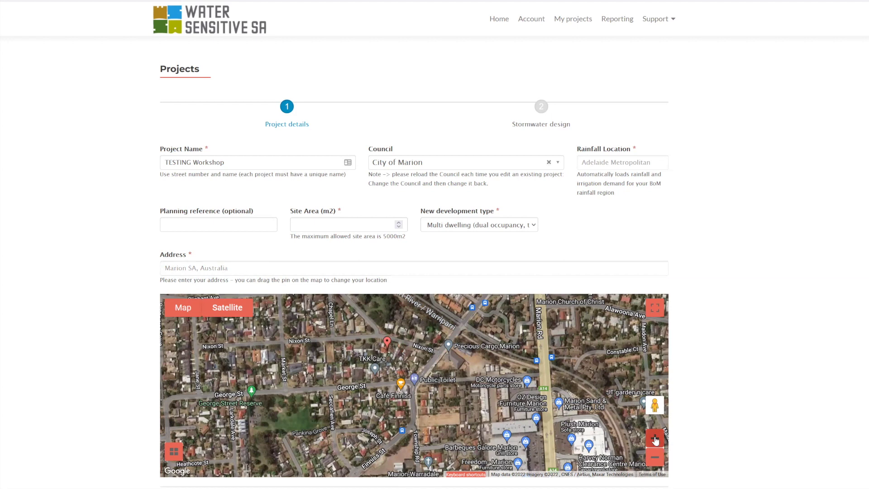
pyautogui.click(655, 439)
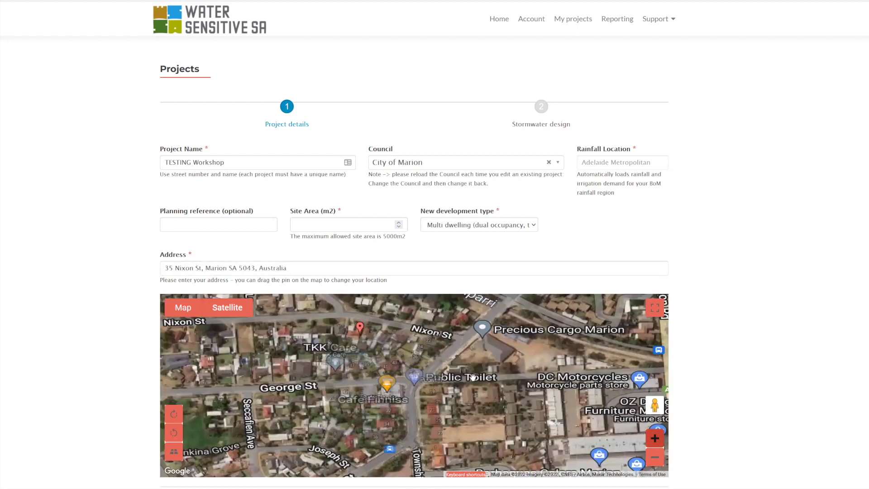
pyautogui.scroll(1, 362, 319)
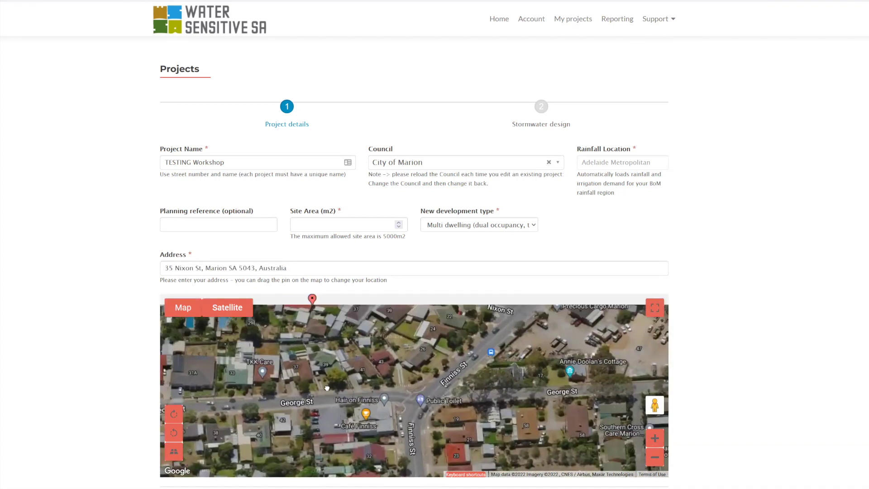
pyautogui.moveTo(319, 380); pyautogui.dragTo(320, 380)
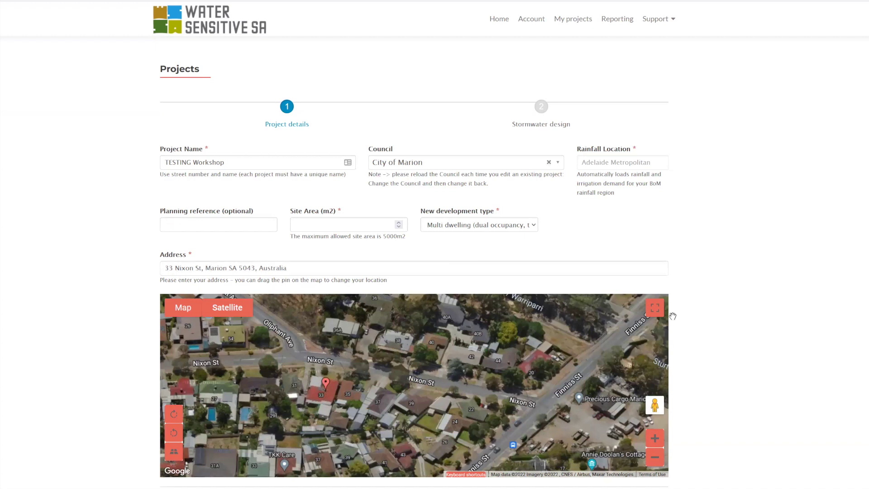
# - Set the site area to 1180 m2 and keep Multi dwelling as the new development type
pyautogui.click(340, 229)
pyautogui.write('1180')
pyautogui.click(535, 228)
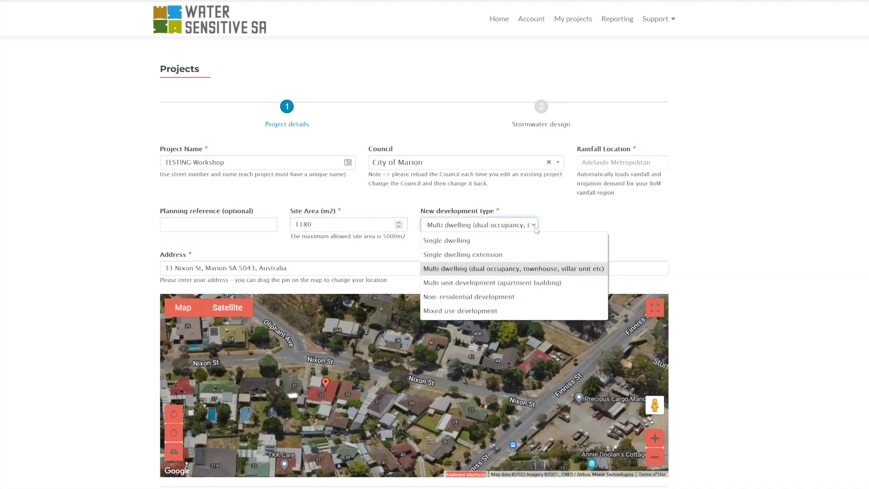
pyautogui.click(537, 229)
pyautogui.click(728, 250)
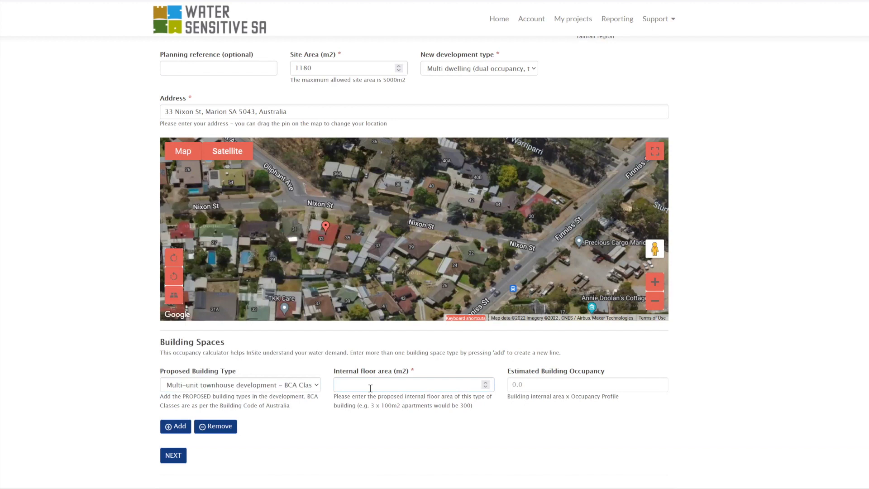
# - Try 800 m2 as the townhouse development's internal floor area and replace it with 600 m2
pyautogui.write('800')
pyautogui.click(537, 382)
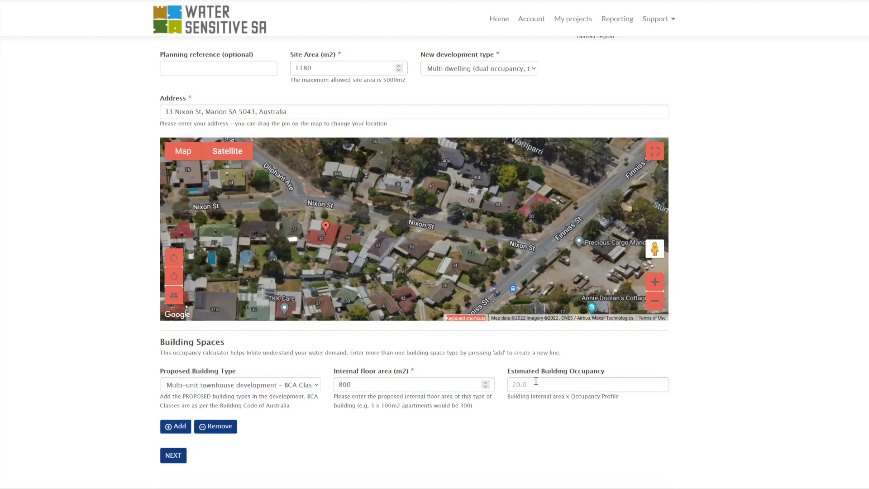
pyautogui.click(374, 388)
pyautogui.press('BackSpace')
pyautogui.press('BackSpace')
pyautogui.press('BackSpace')
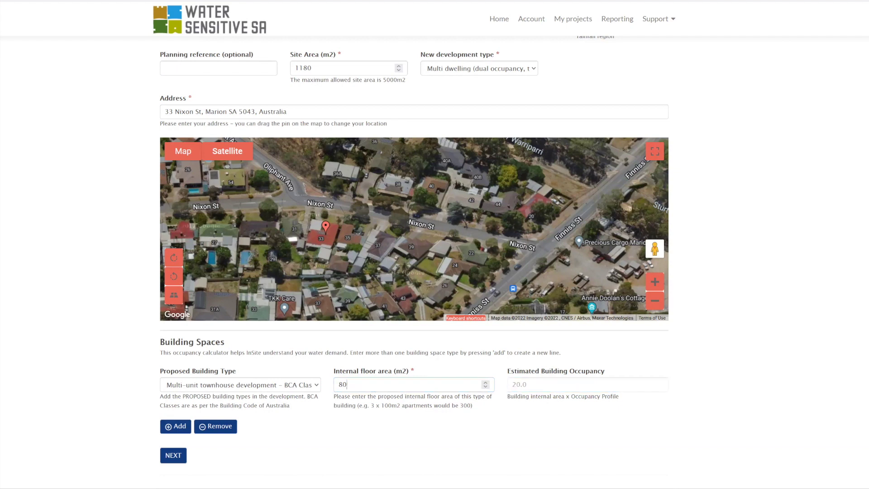
pyautogui.write('600')
pyautogui.click(520, 387)
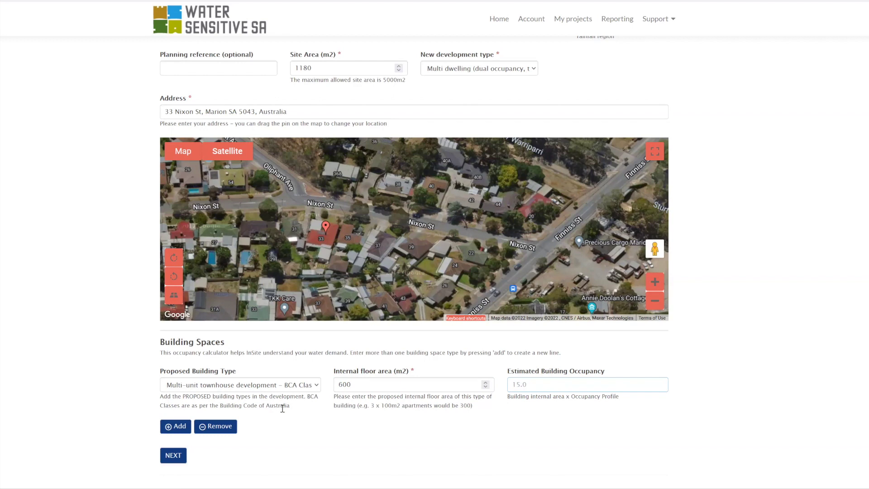
# - Continue to the stormwater design stage and review its instructions down to the runoff and management section
pyautogui.click(174, 458)
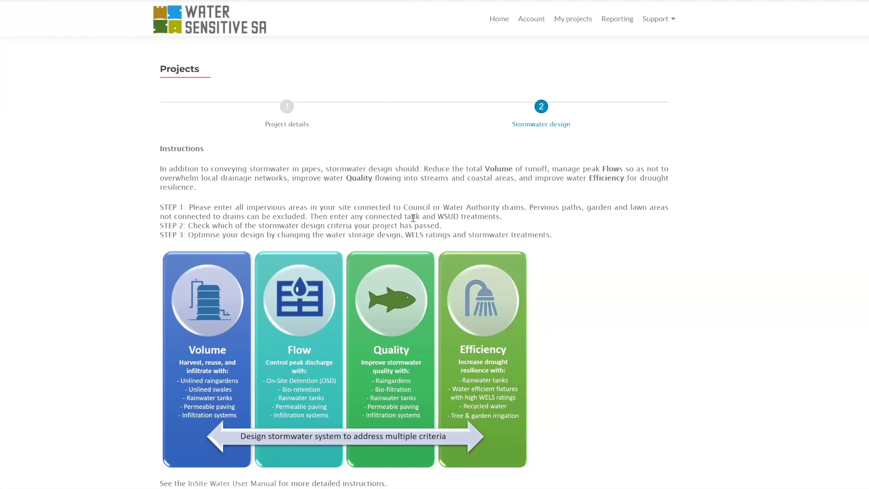
pyautogui.scroll(-1, 406, 309)
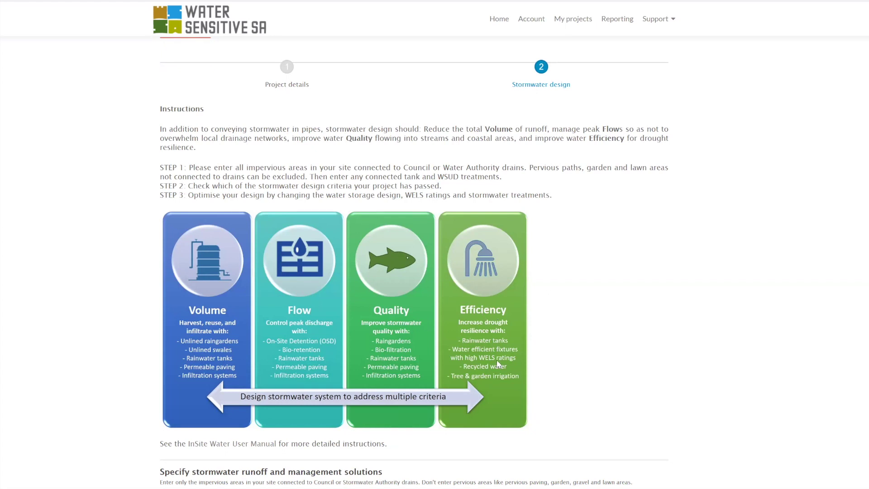
pyautogui.scroll(-1, 498, 364)
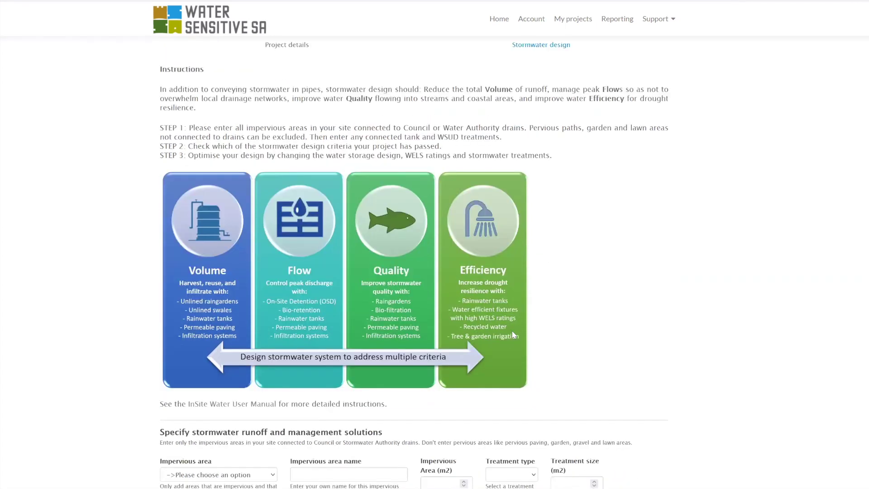
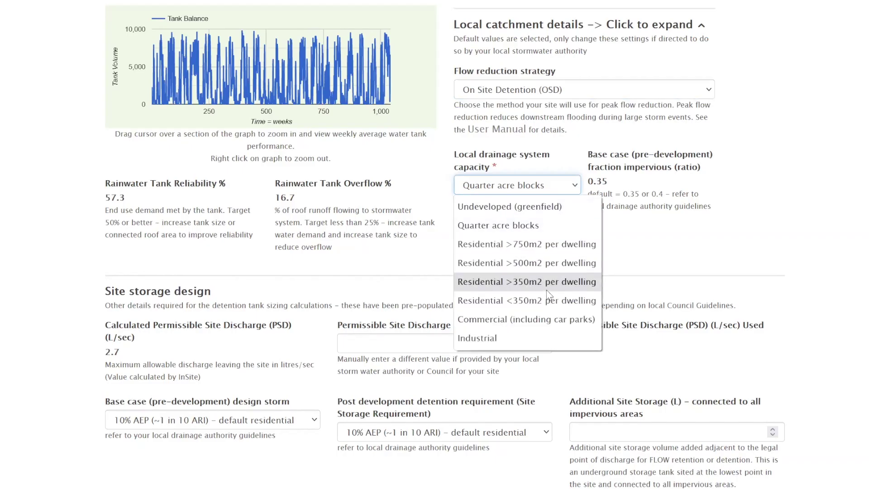
# - Choose Quarter acre blocks as the local drainage system capacity
pyautogui.click(550, 224)
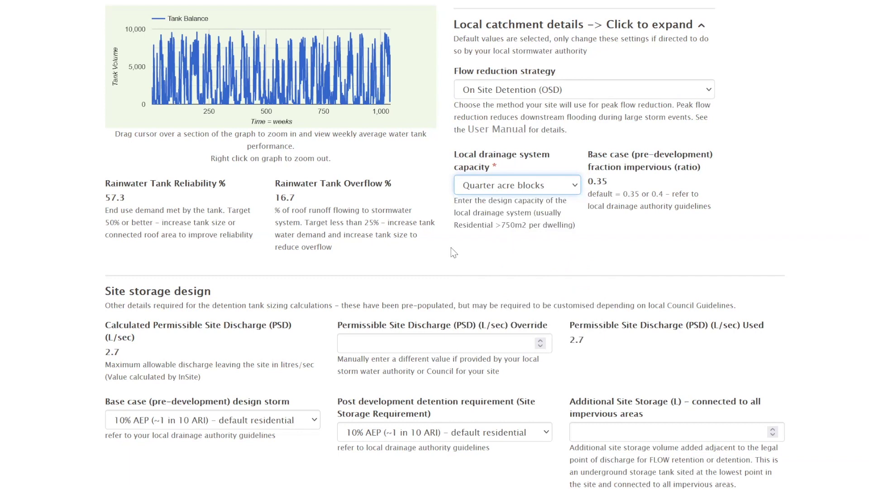
# - Set the base case (pre-development) design storm to 20% AEP (~1 in 5 year ARI storm)
pyautogui.scroll(-3, 450, 246)
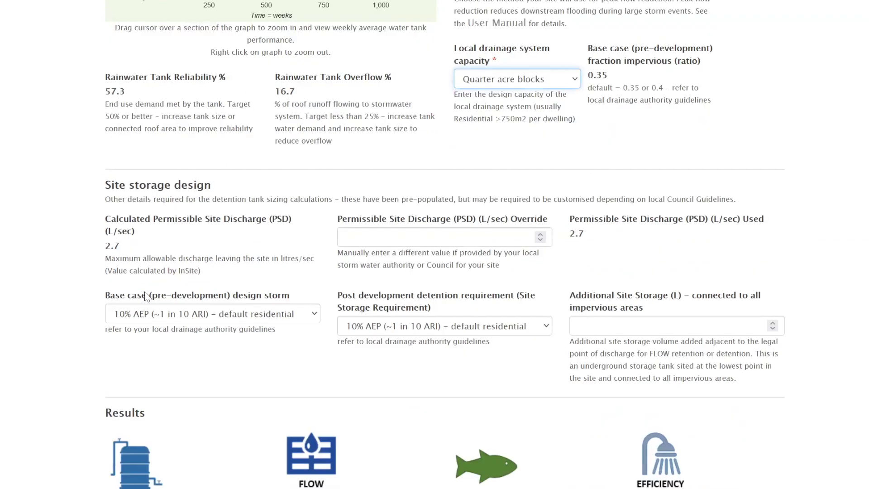
pyautogui.click(174, 324)
pyautogui.click(174, 324)
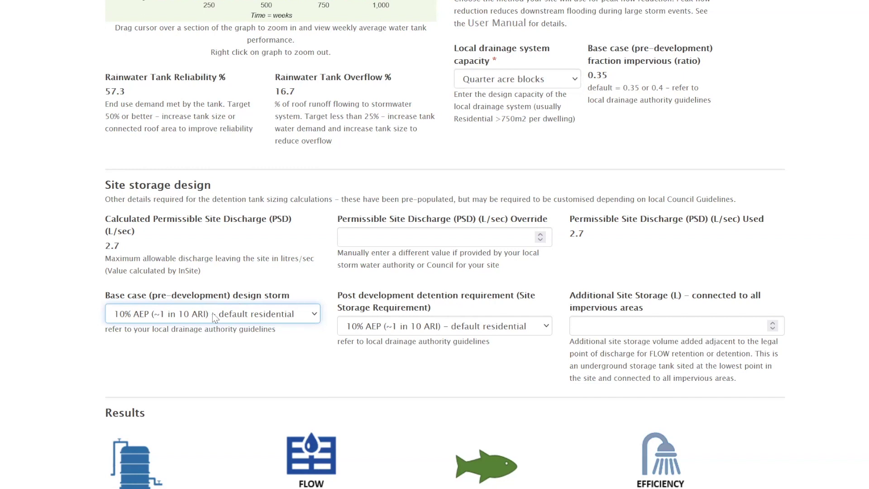
pyautogui.click(238, 318)
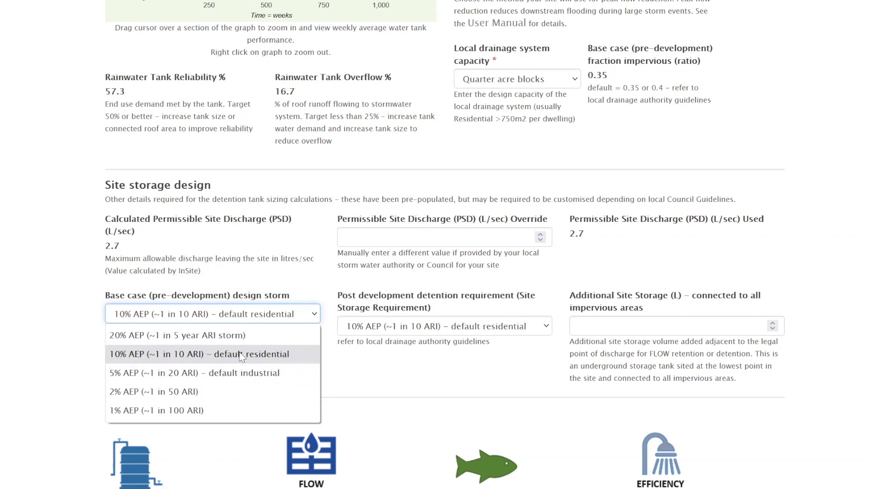
pyautogui.click(227, 338)
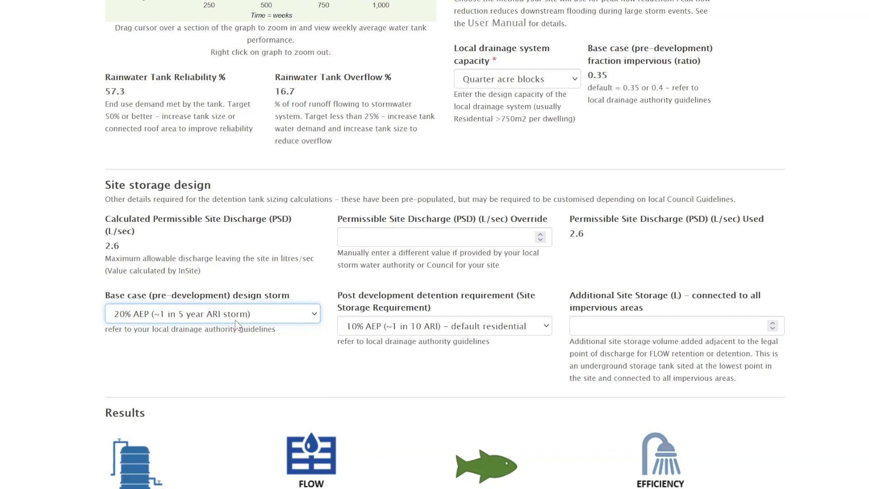
pyautogui.click(310, 321)
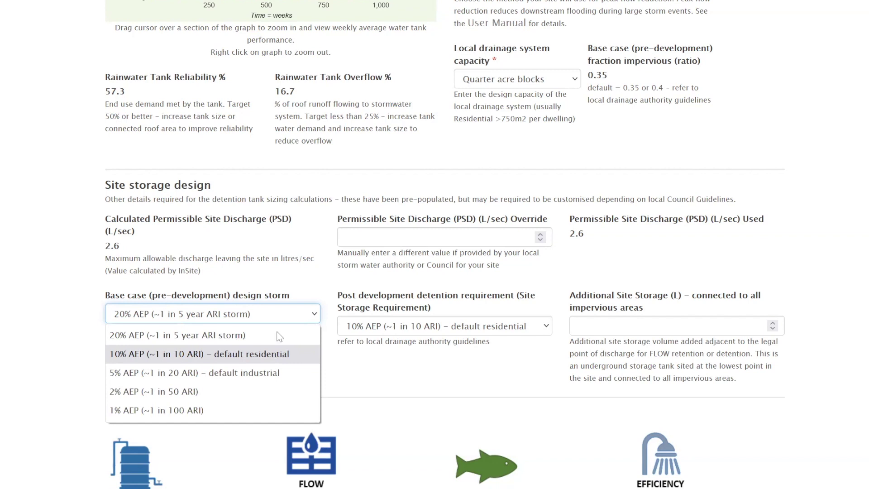
pyautogui.click(277, 336)
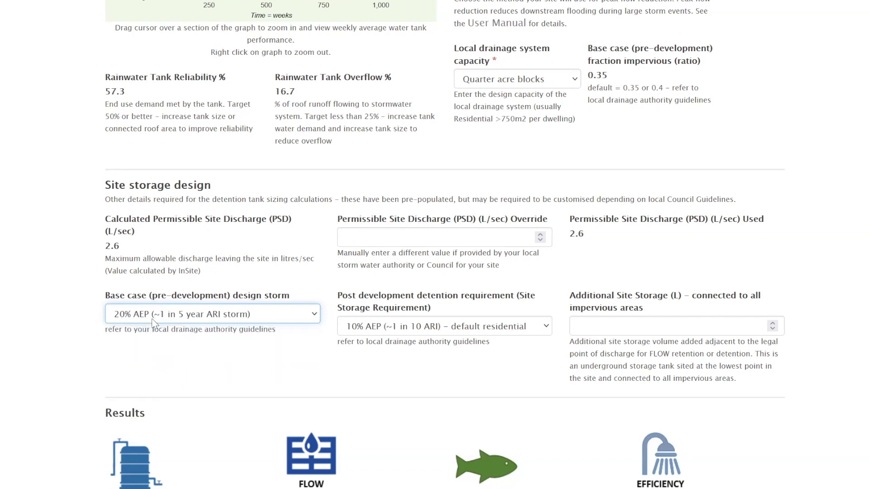
# - Change the base case (pre-development) design storm to 1% AEP (~1 in 100 ARI)
pyautogui.click(154, 323)
pyautogui.press('Escape')
pyautogui.press('End')
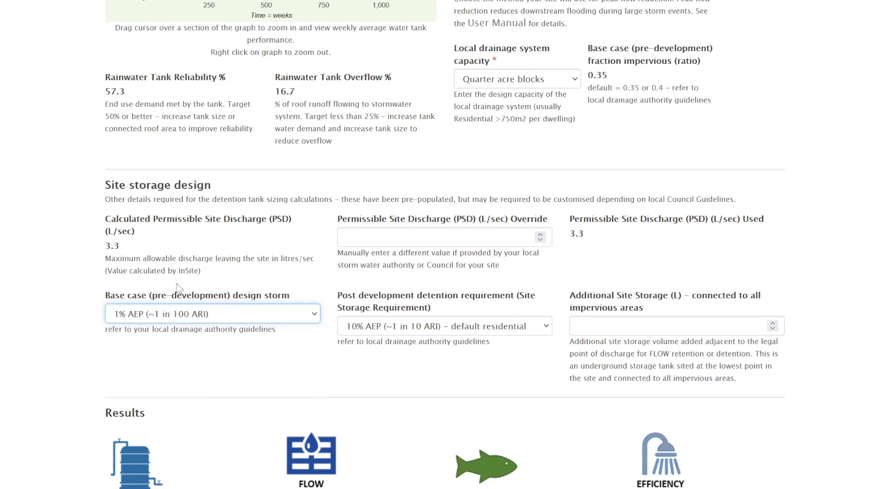
# - Return the base case (pre-development) design storm to 10% AEP (~1 in 10 ARI), the default residential option
pyautogui.click(203, 318)
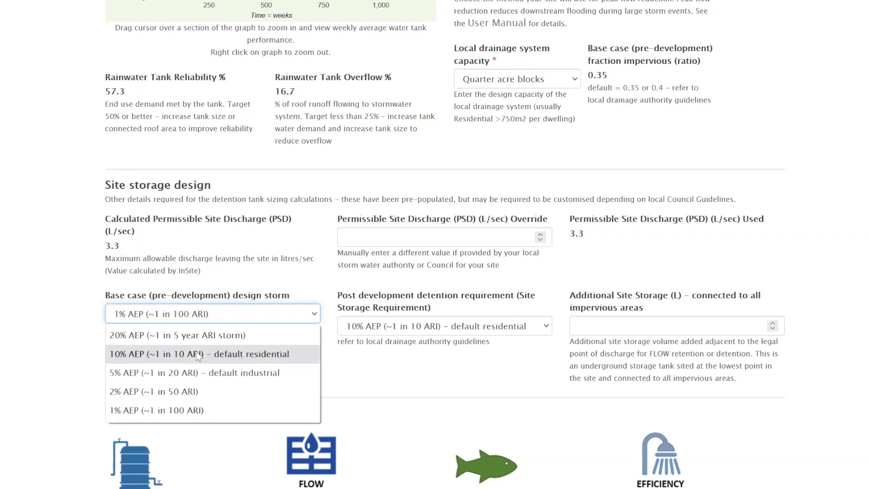
pyautogui.press('Escape')
pyautogui.press('Up')
pyautogui.press('Up')
pyautogui.press('Up')
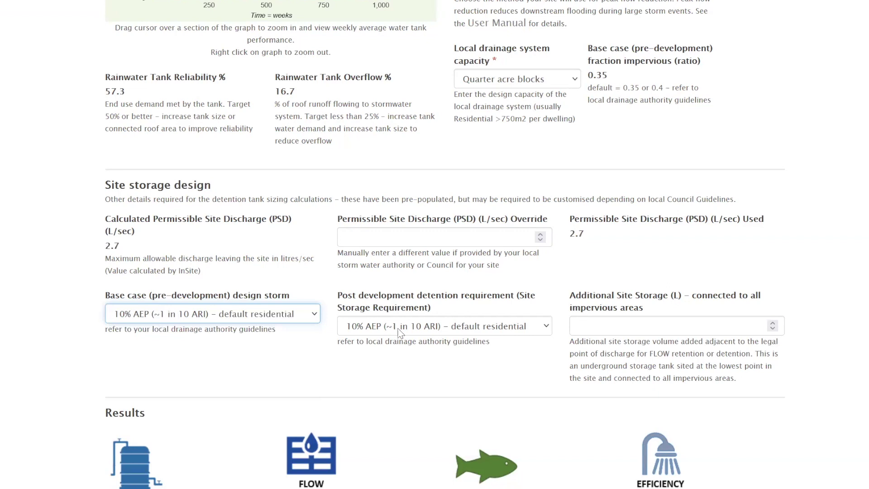
pyautogui.click(294, 316)
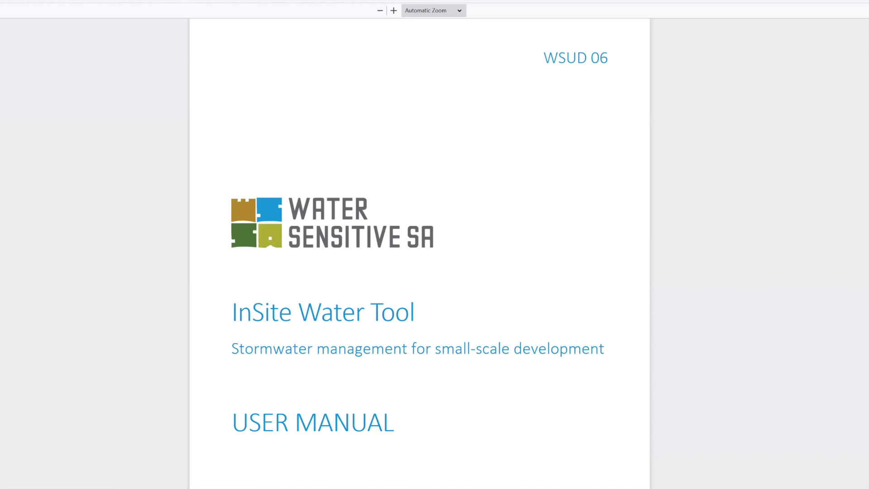
# - Examine the AEP definition and rainfall terminology table in the glossary of the InSite Water Tool user manual
pyautogui.scroll(-10, 545, 345)
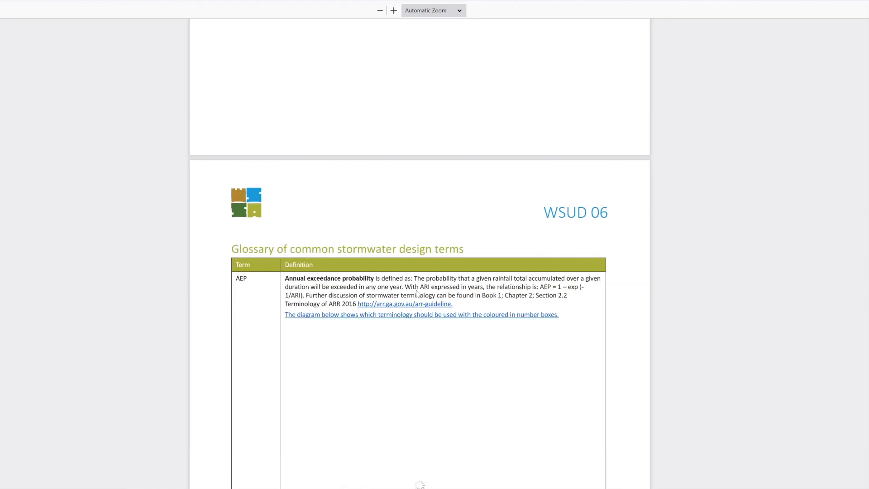
pyautogui.scroll(-2, 418, 293)
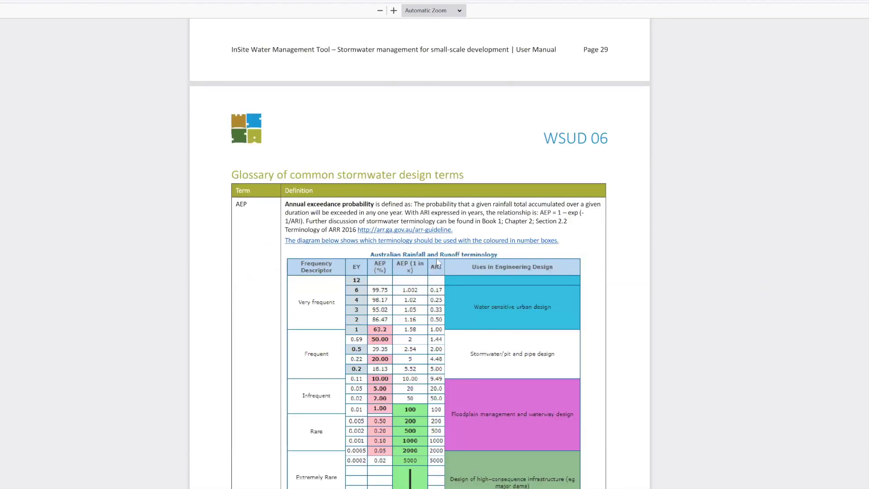
pyautogui.scroll(-1, 396, 230)
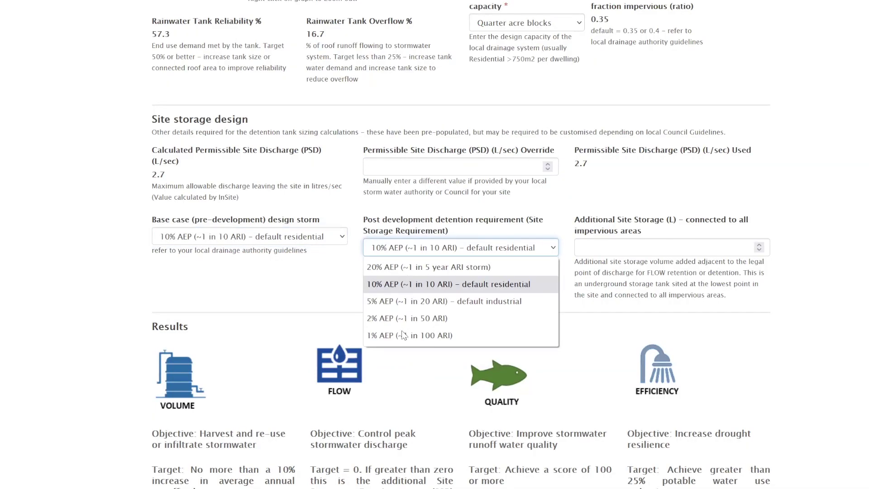
# - Keep the post development detention requirement at 10% AEP (~1 in 10 ARI), the default residential option
pyautogui.click(441, 285)
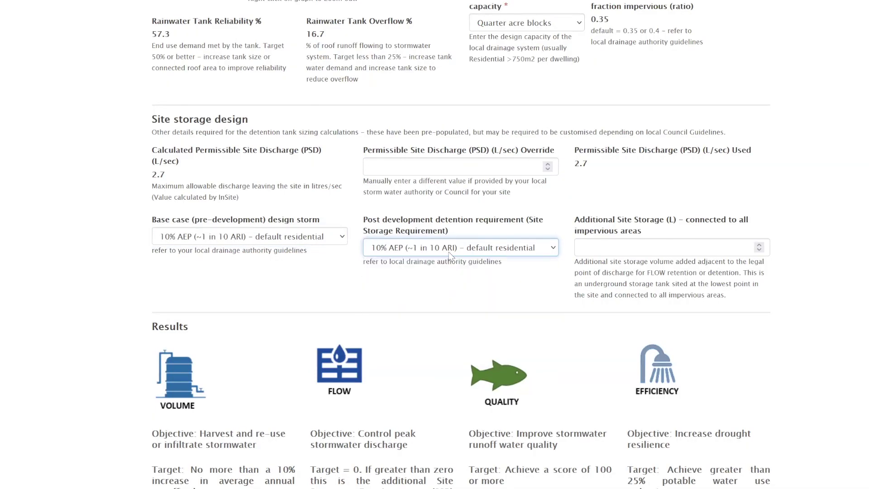
# - Set the post development detention requirement to 1% AEP (~1 in 100 ARI) and check the peak flow result
pyautogui.press('Down')
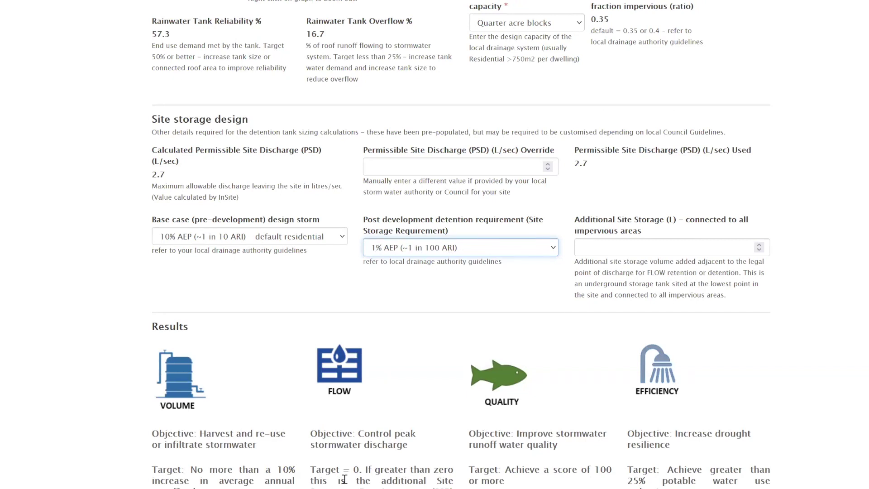
pyautogui.scroll(-2, 349, 480)
pyautogui.scroll(-1, 353, 485)
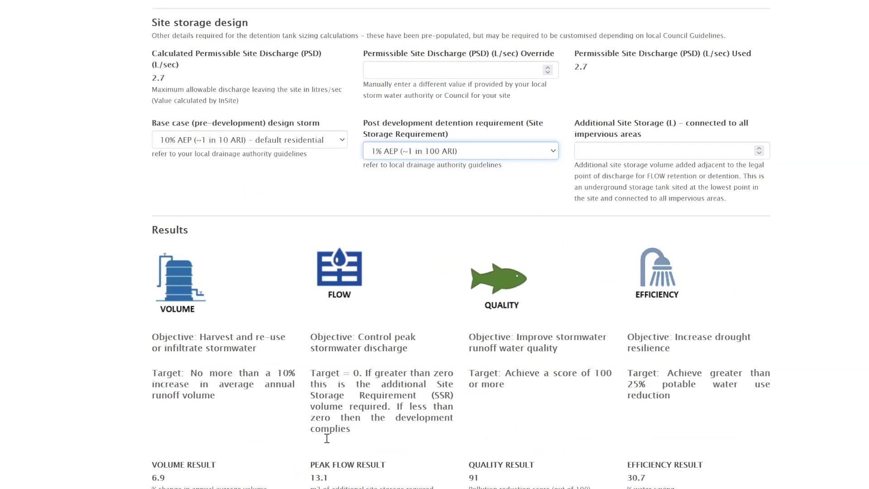
pyautogui.scroll(-1, 336, 438)
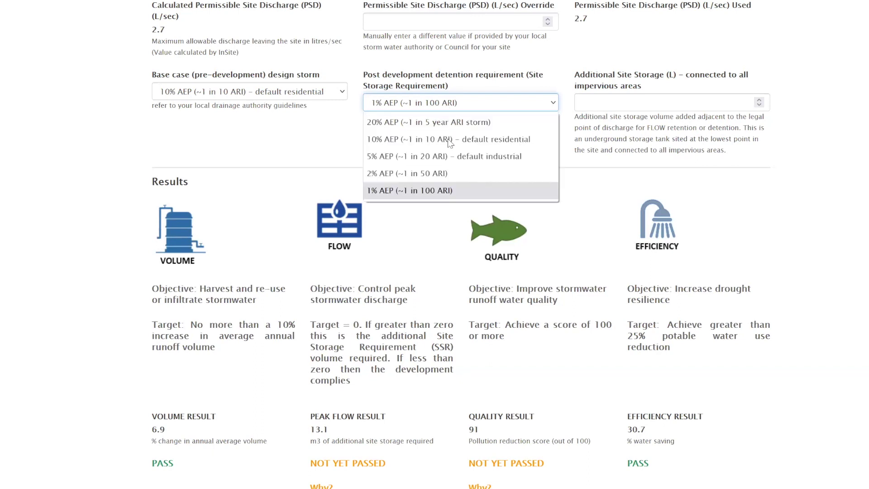
# - Return the post development detention requirement to 10% AEP (~1 in 10 ARI), the default residential option
pyautogui.click(338, 429)
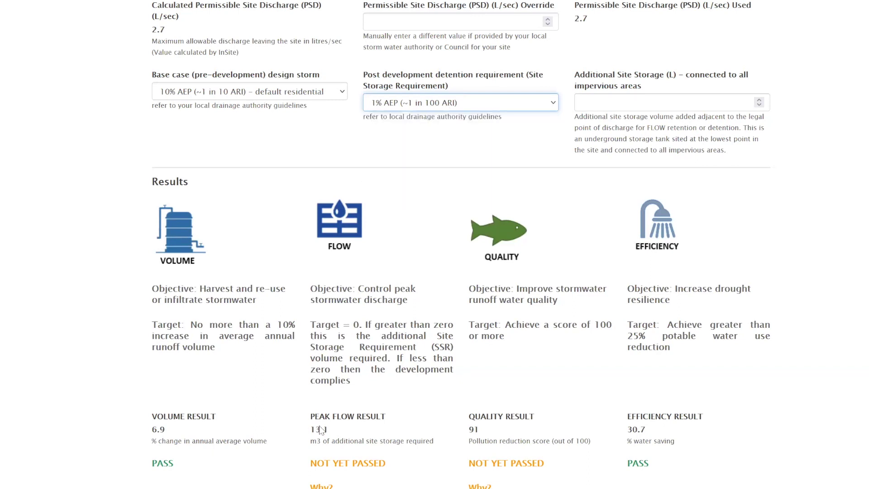
pyautogui.press('Up')
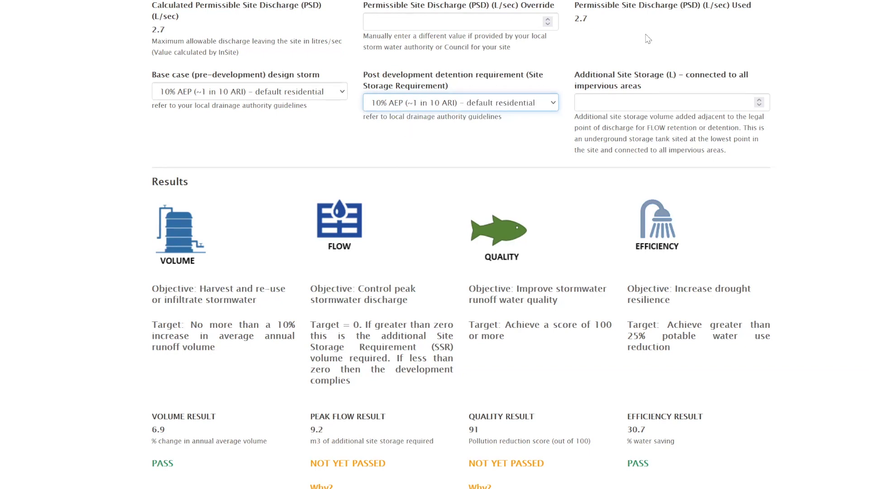
pyautogui.scroll(1, 647, 35)
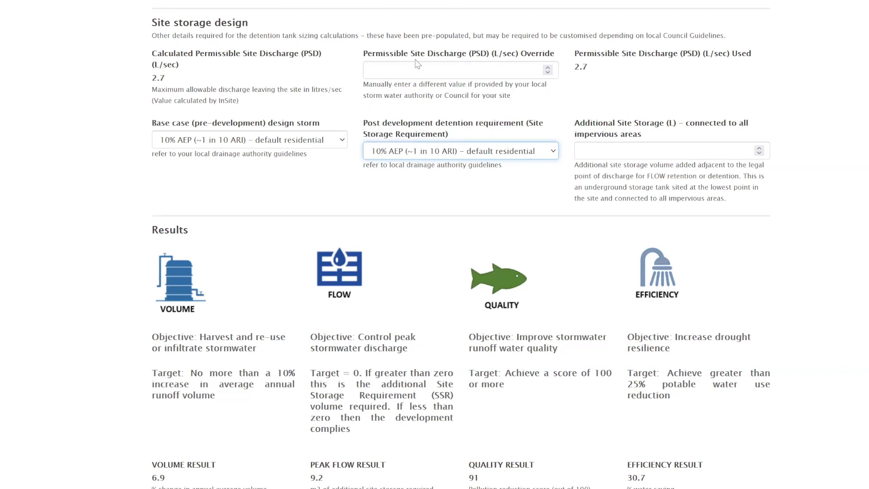